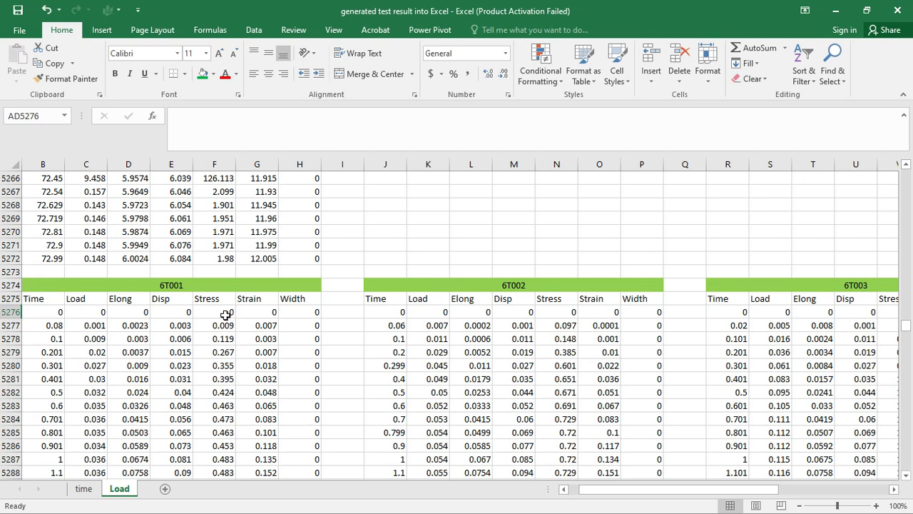
- Examine the first Stress values of the 6T001, 6T002 and 6T003 tables and the adjoining average table
left_click(221, 316)
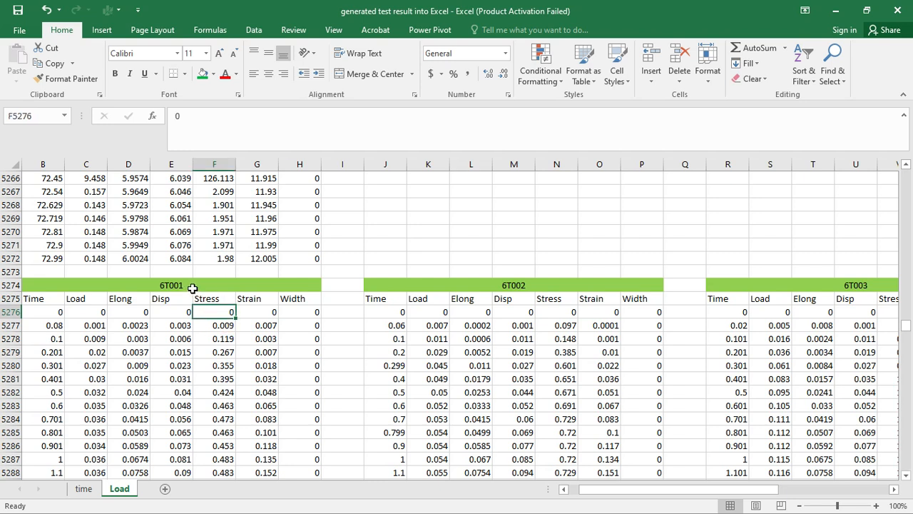
left_click(557, 314)
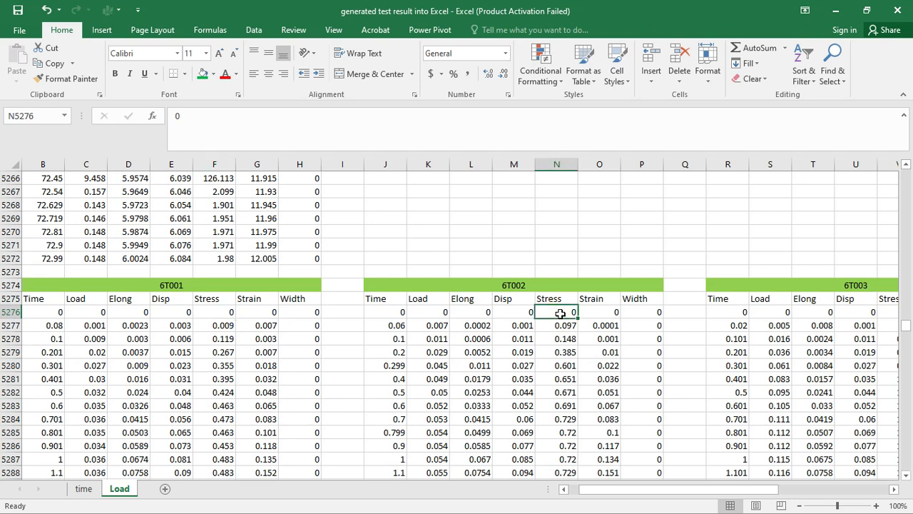
left_click(894, 490)
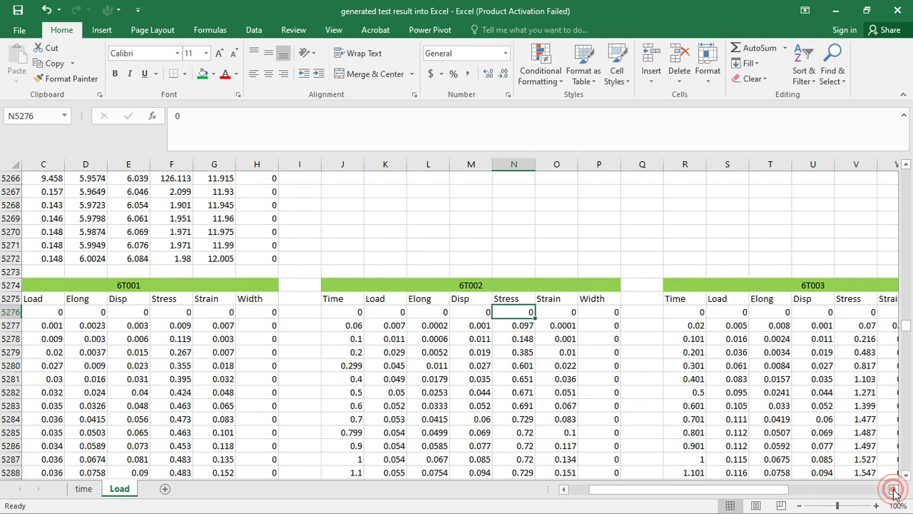
left_click(894, 490)
left_click(894, 489)
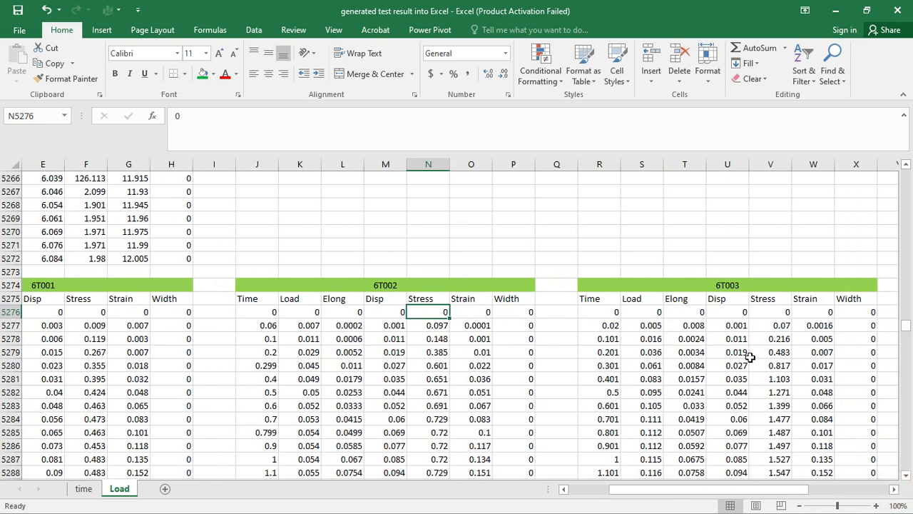
left_click(759, 314)
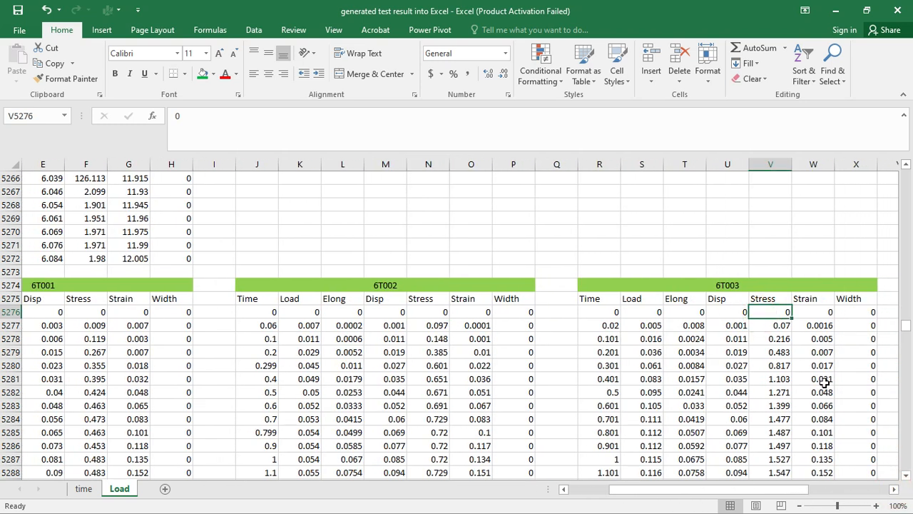
left_click(894, 489)
left_click(894, 489)
left_click(894, 490)
left_click(894, 490)
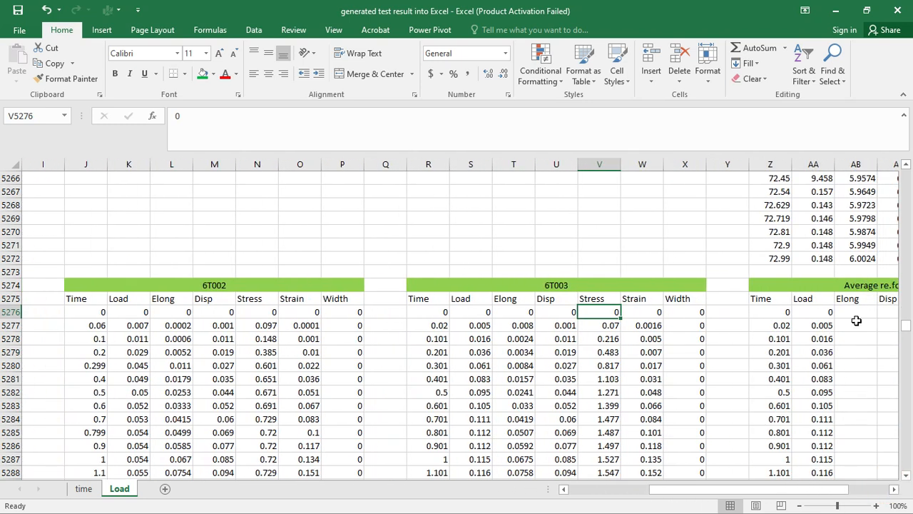
left_click(894, 490)
left_click(894, 489)
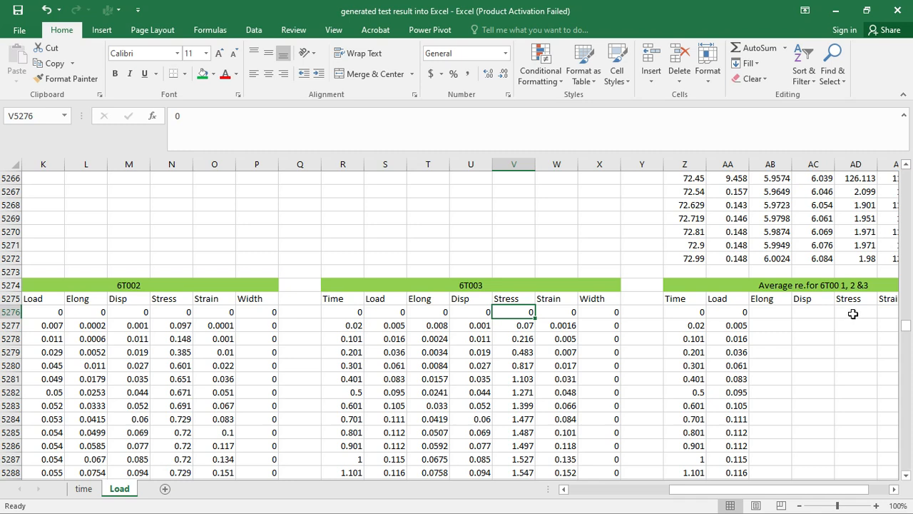
- Insert the AVERAGE function into AD5276, the first Stress cell of the average table for 6T00 1, 2 & 3
left_click(852, 313)
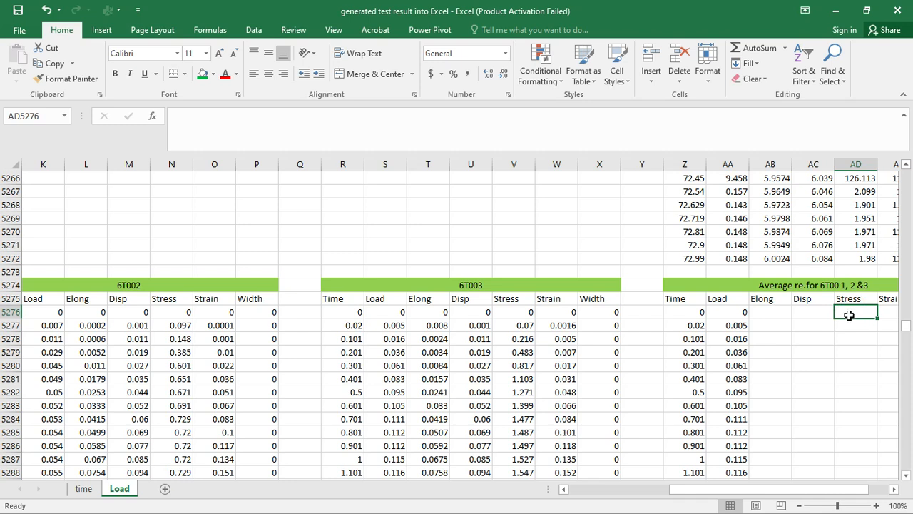
left_click(849, 315)
left_click(153, 118)
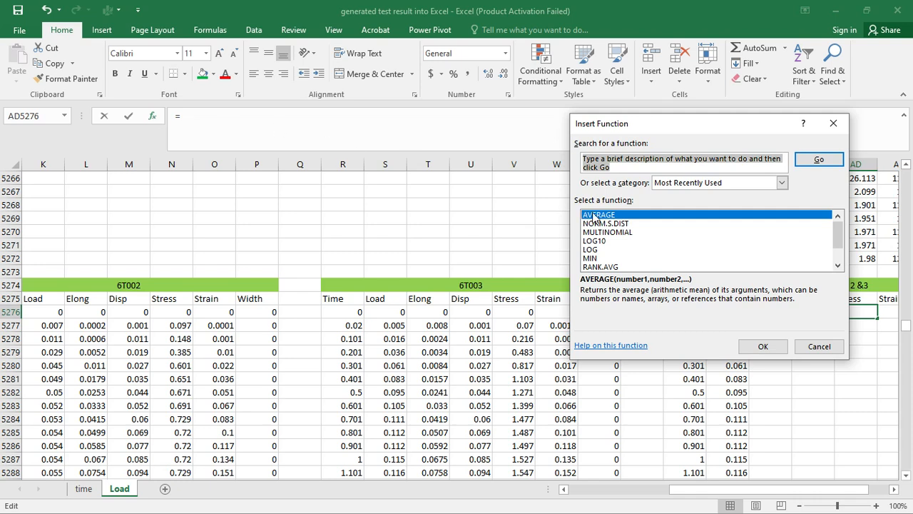
left_click(836, 254)
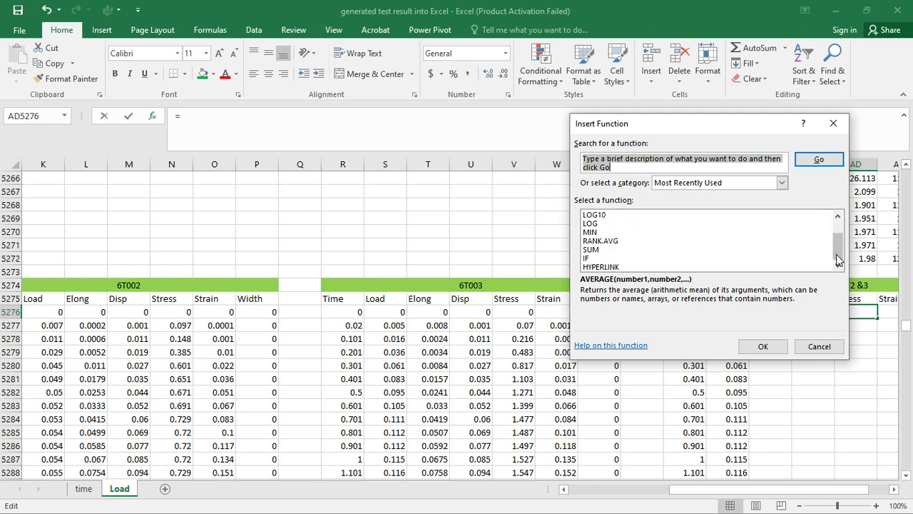
left_click(837, 258)
left_click(840, 224)
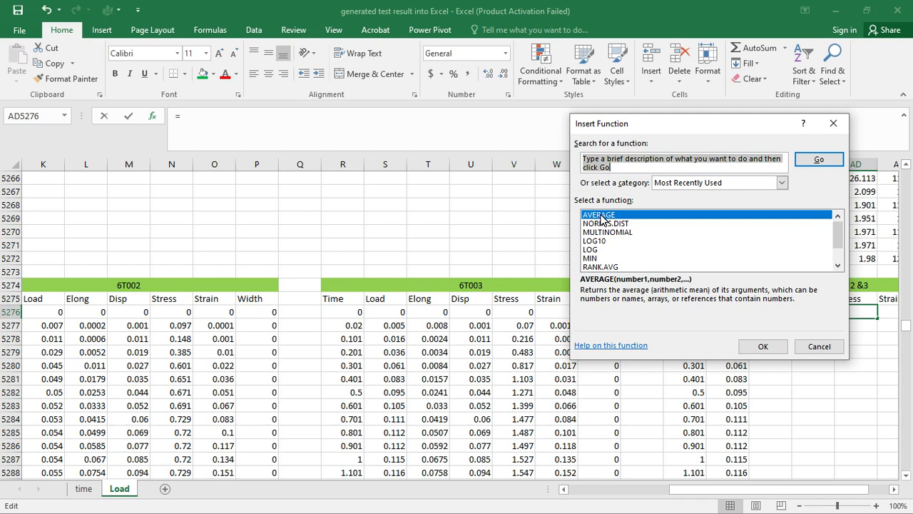
left_click(760, 346)
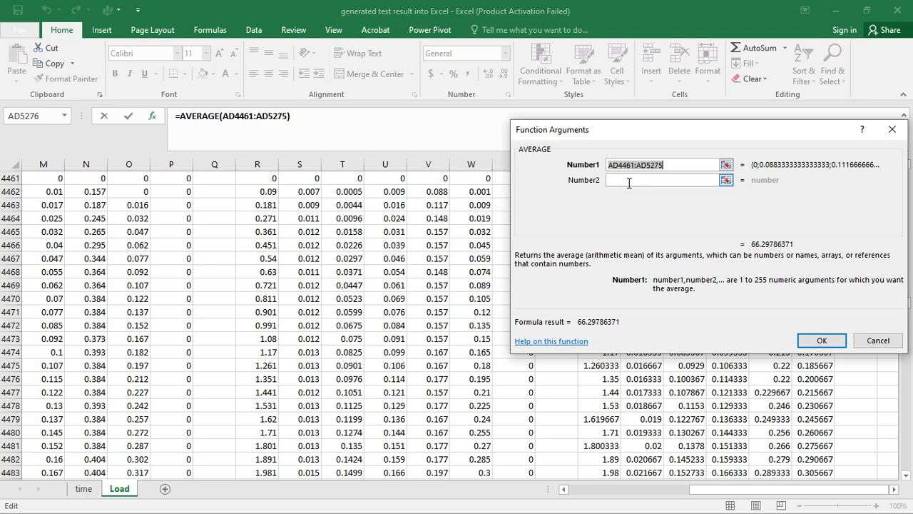
- Replace the suggested range in the first AVERAGE argument with F5276, the first Stress cell of 6T001
key("BackSpace")
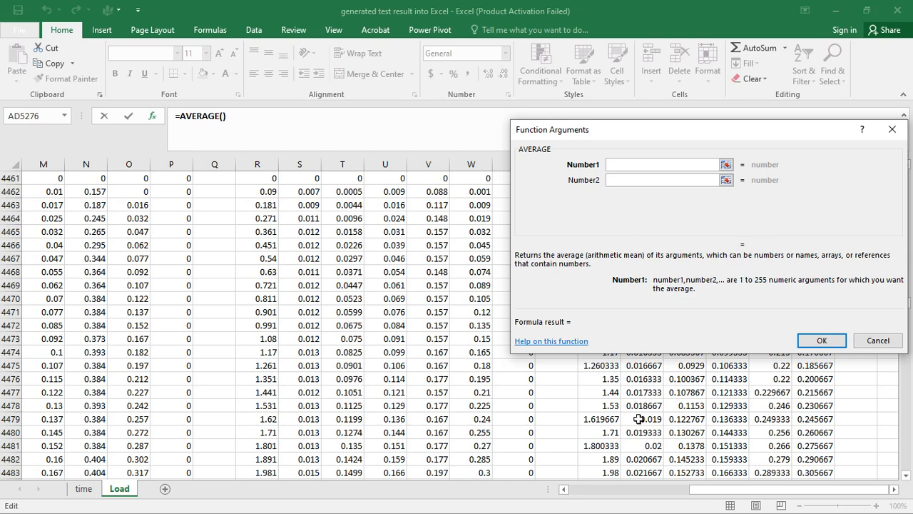
left_click(564, 490)
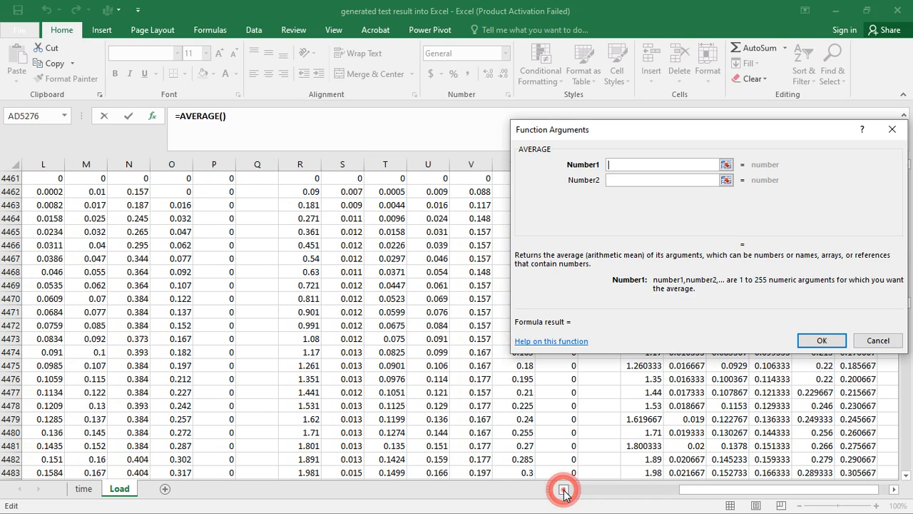
left_click_drag(564, 489, 563, 490)
left_click_drag(719, 137, 477, 205)
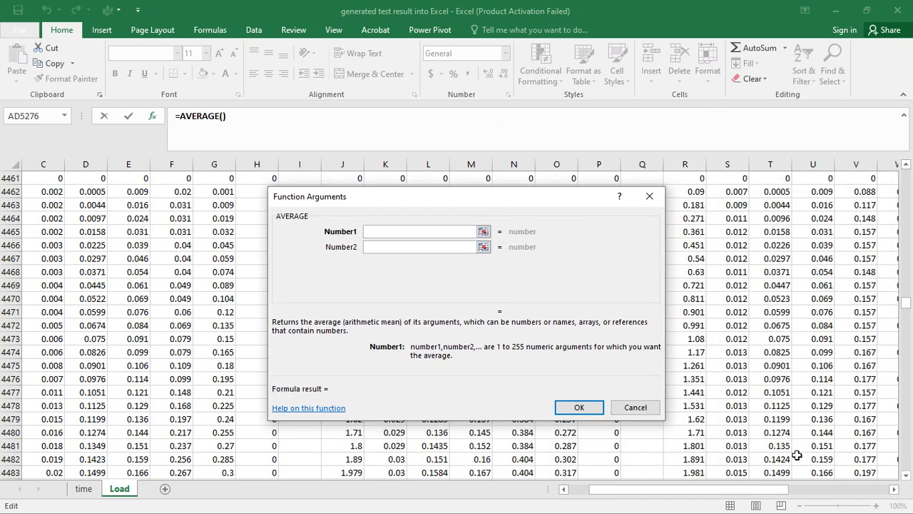
left_click(894, 490)
left_click_drag(894, 490, 894, 490)
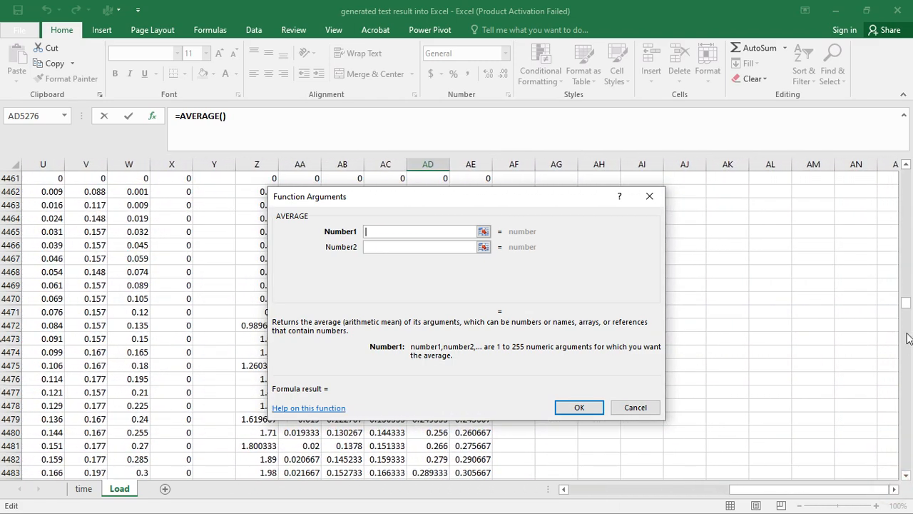
left_click(908, 289)
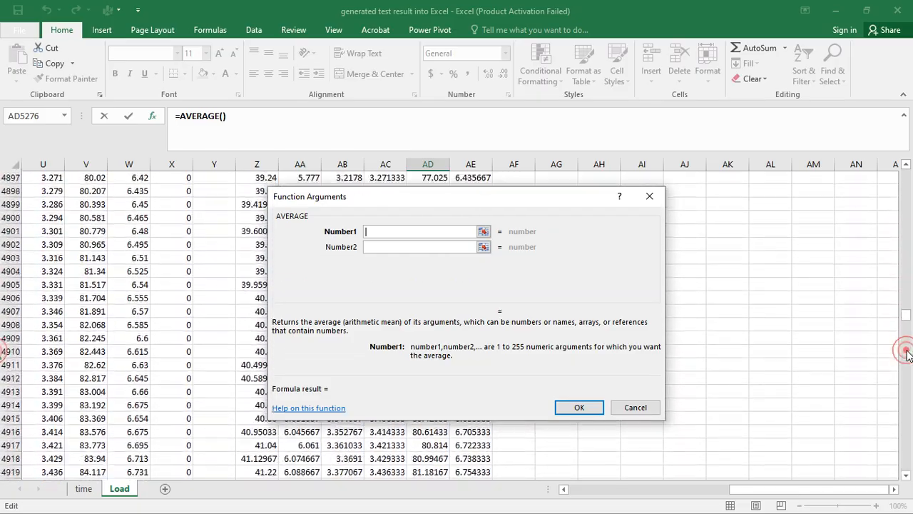
left_click_drag(907, 354, 908, 354)
left_click_drag(905, 321, 905, 320)
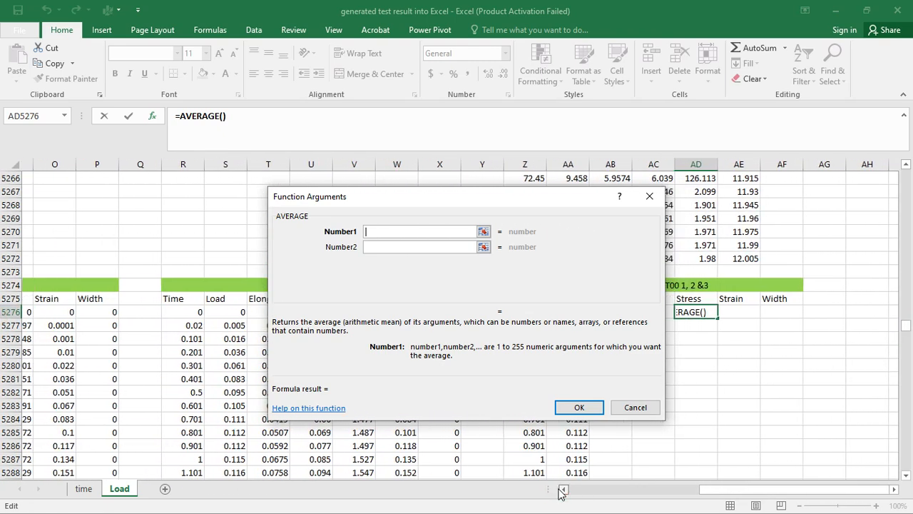
left_click_drag(560, 489, 560, 490)
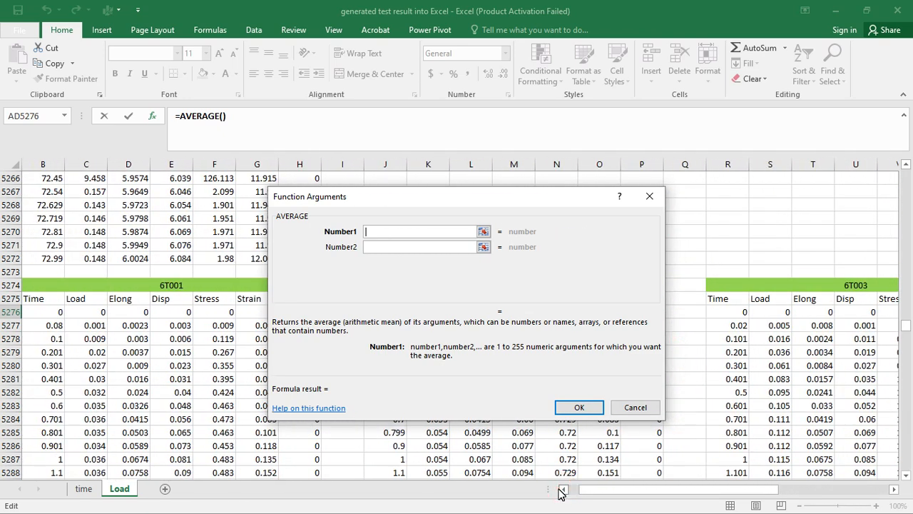
left_click(221, 314)
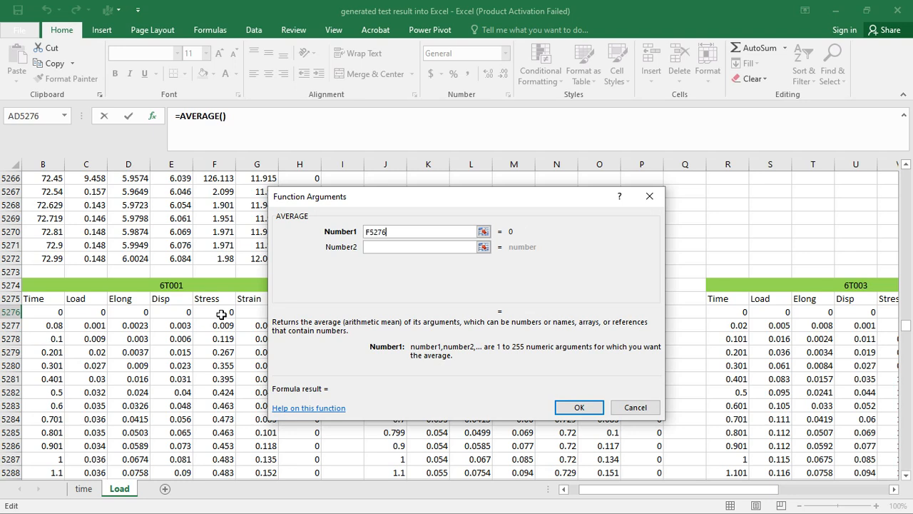
- Set the second AVERAGE argument to N5276, the first Stress cell of 6T002
left_click(384, 247)
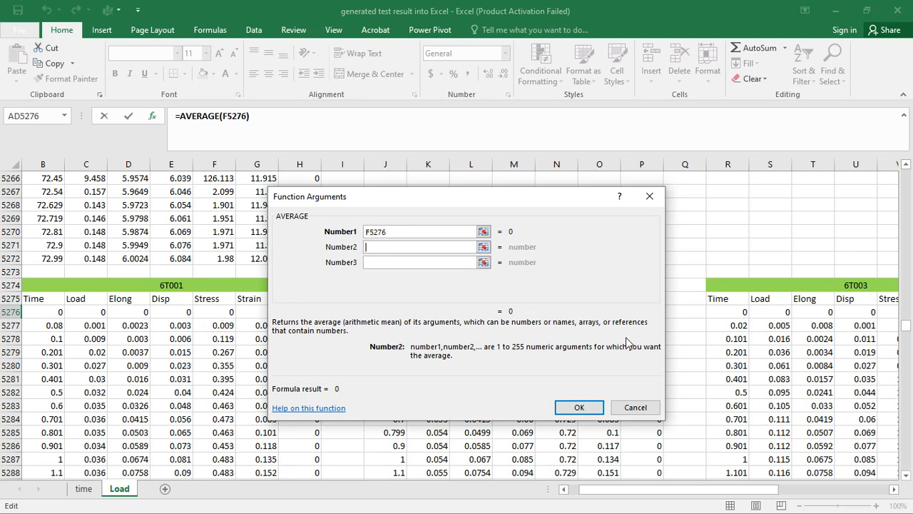
left_click(895, 489)
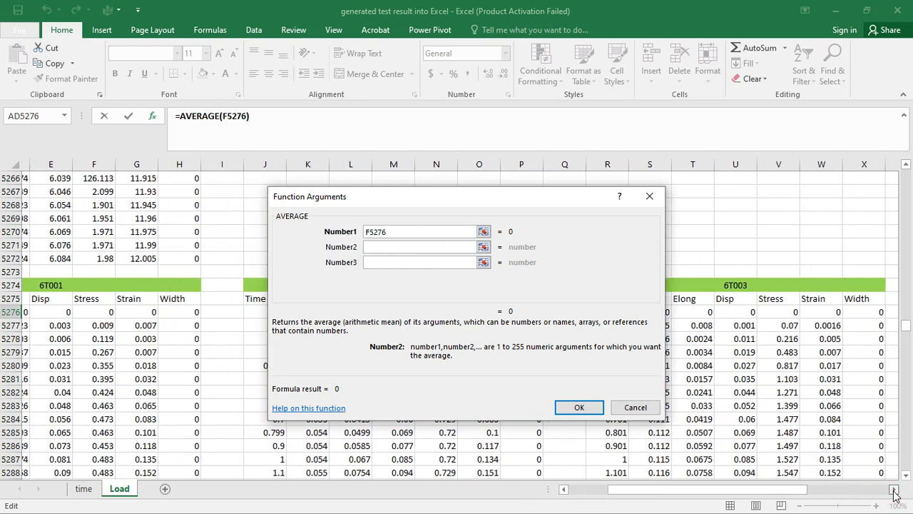
left_click(895, 490)
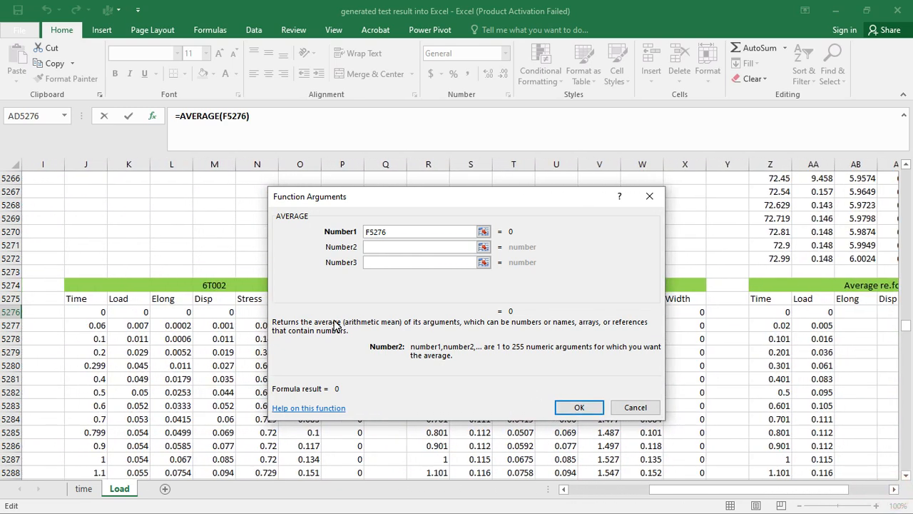
left_click(254, 310)
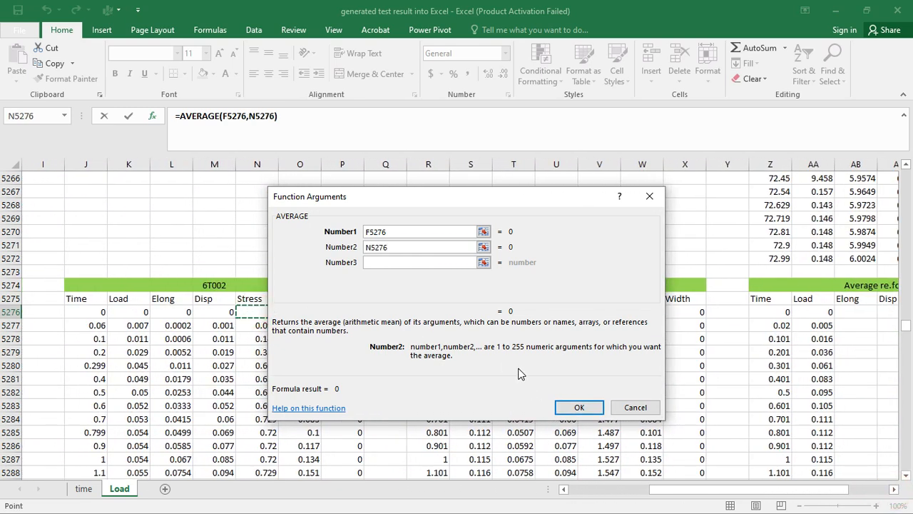
- Complete the average with V5276, the first Stress cell of 6T003, as third argument and fill the formula down to AD5334
left_click(895, 490)
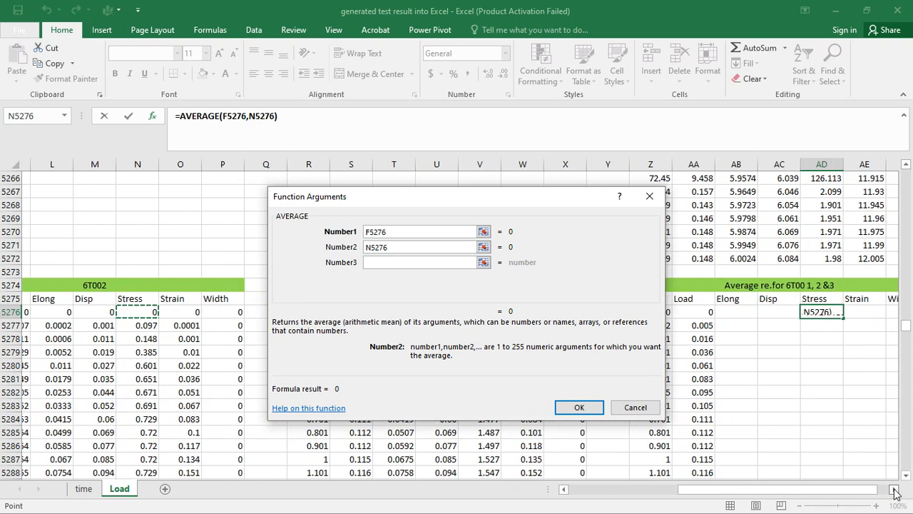
left_click(895, 490)
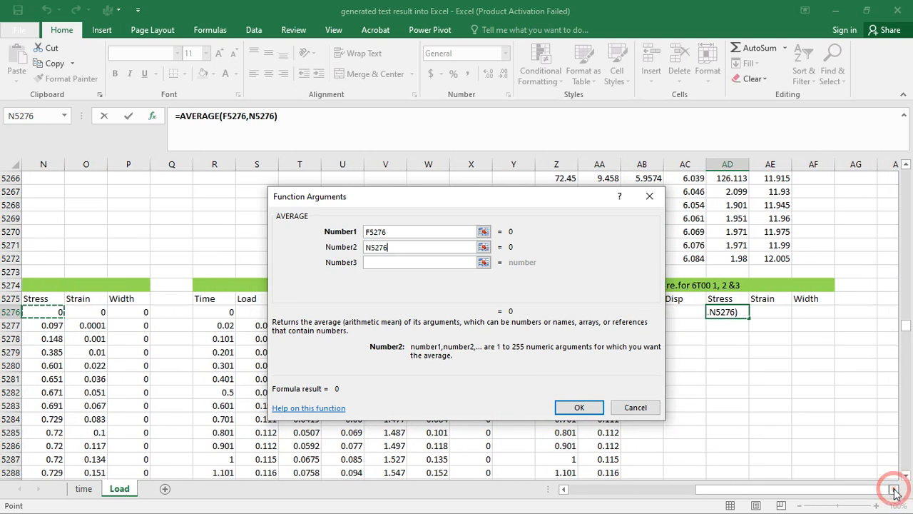
left_click(421, 264)
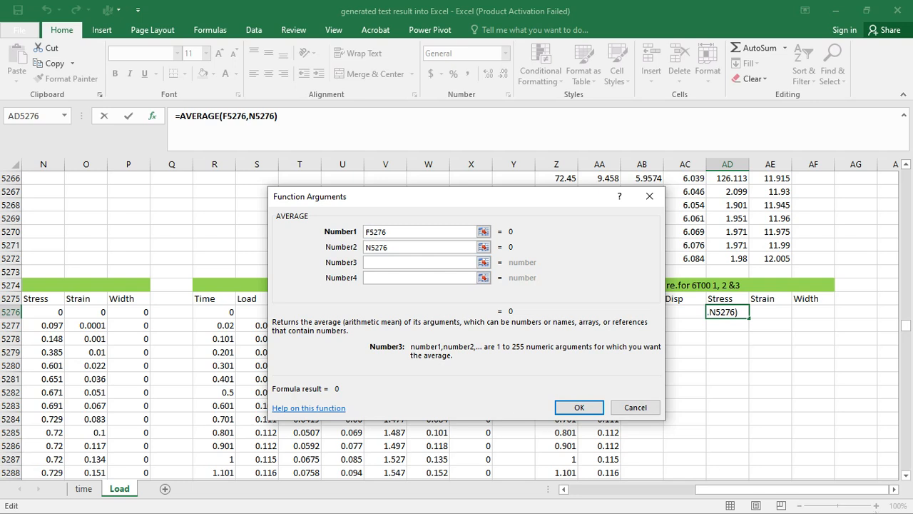
left_click(895, 490)
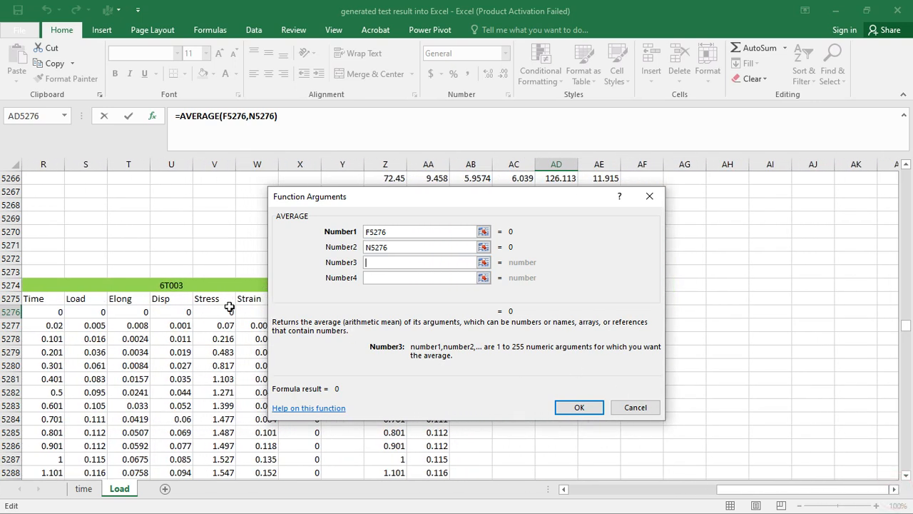
left_click(225, 313)
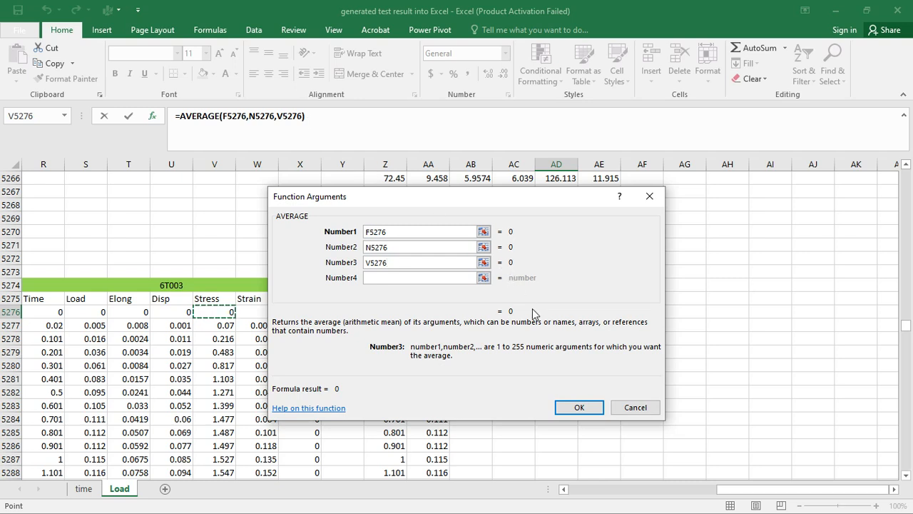
left_click(577, 408)
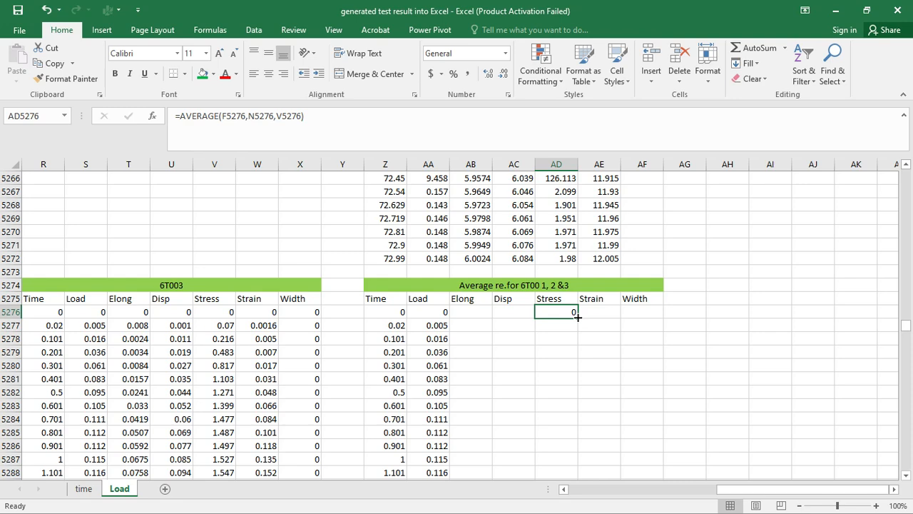
left_click_drag(576, 316, 569, 501)
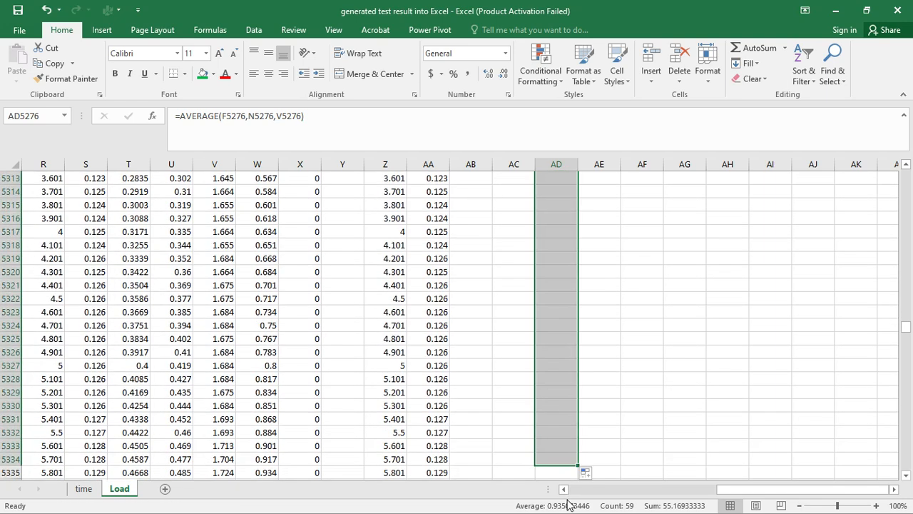